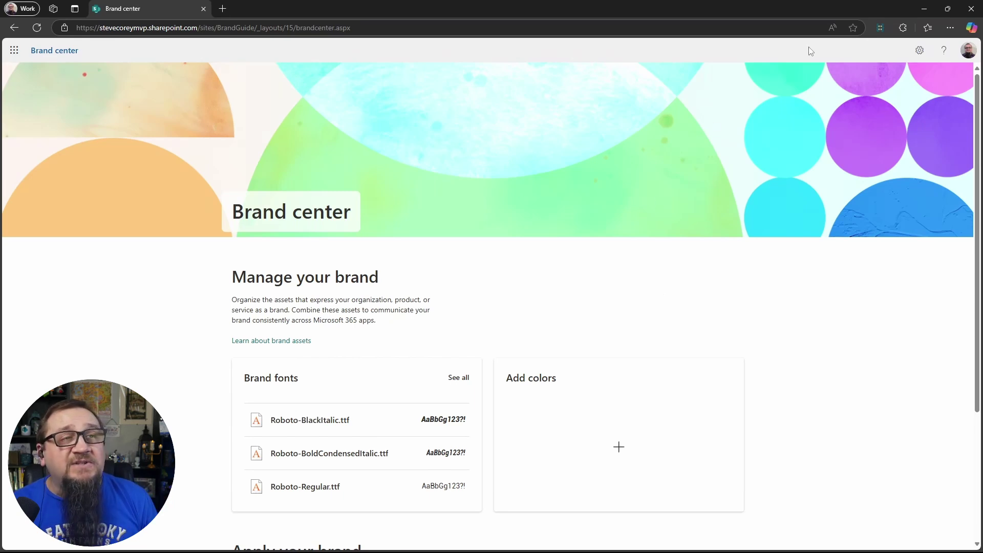
Create a blank document library named ImageAssets from the Brand Guide site contents.
left_click(922, 52)
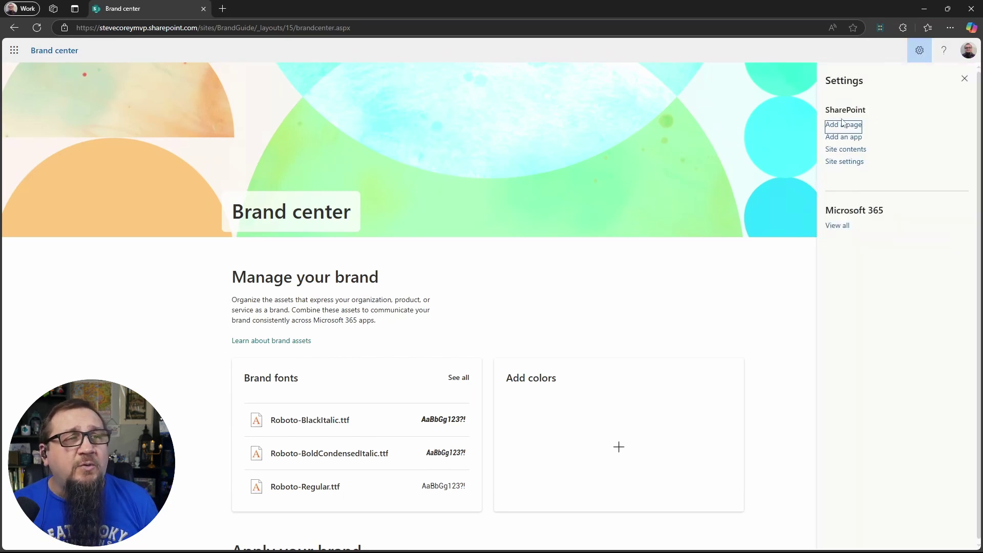
left_click(846, 149)
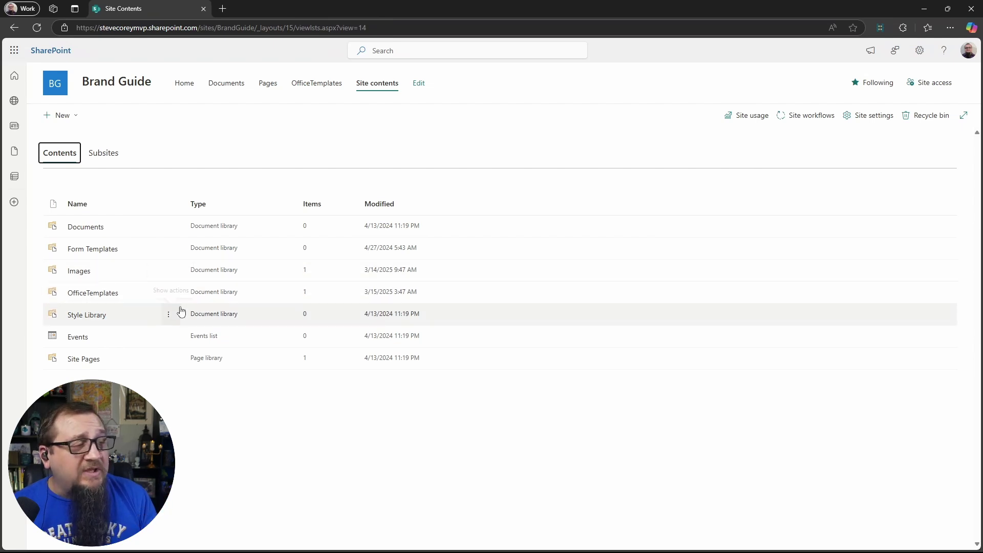
left_click(62, 116)
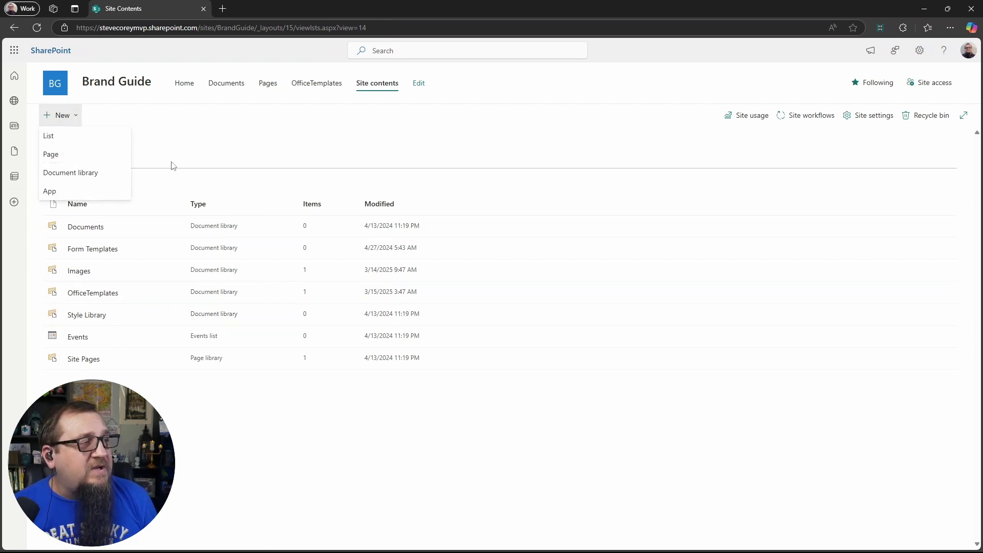
left_click(104, 171)
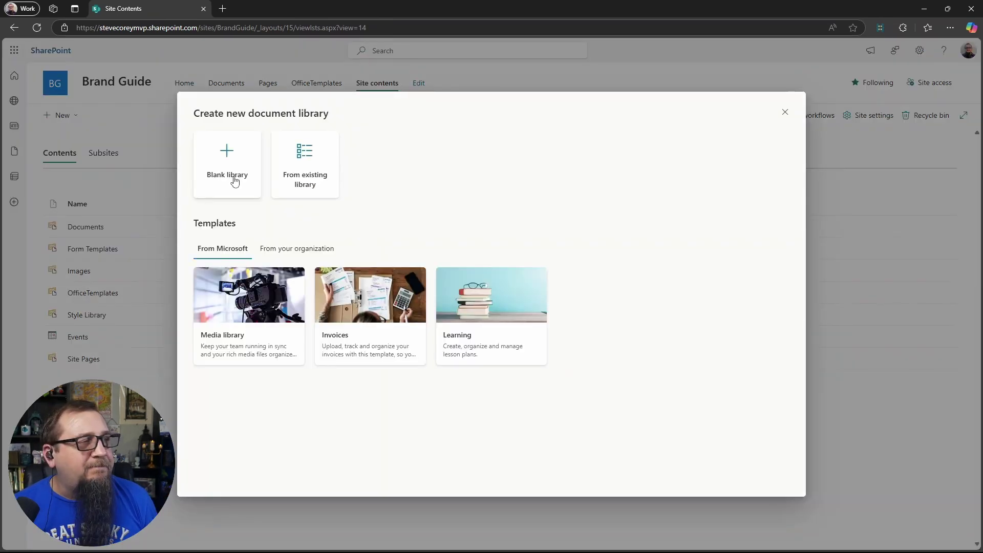
left_click(228, 165)
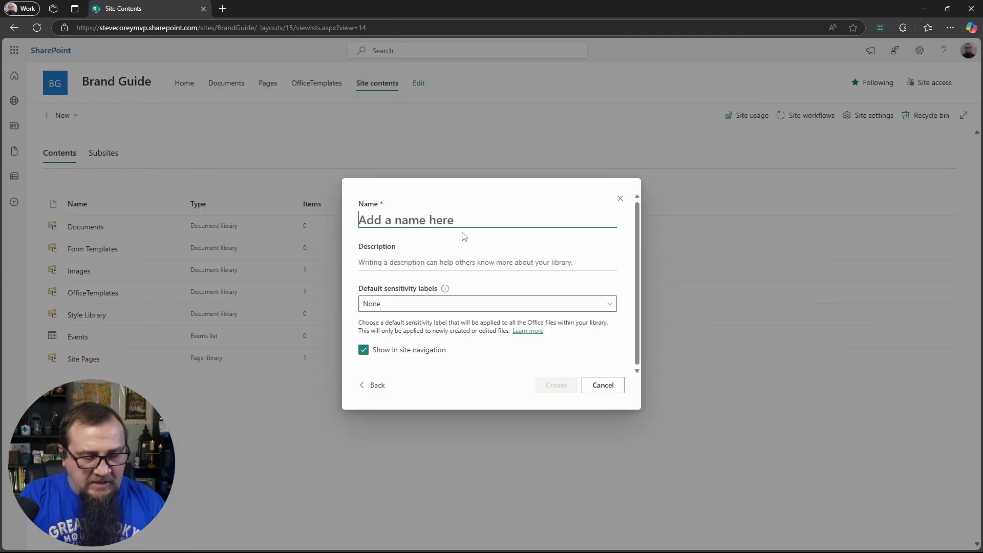
type("ImageAssets")
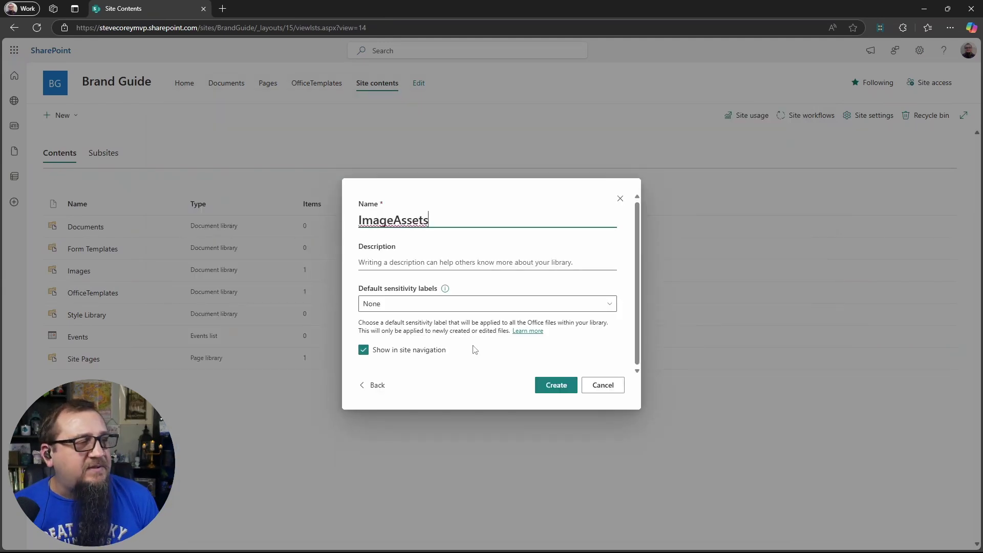
left_click(555, 386)
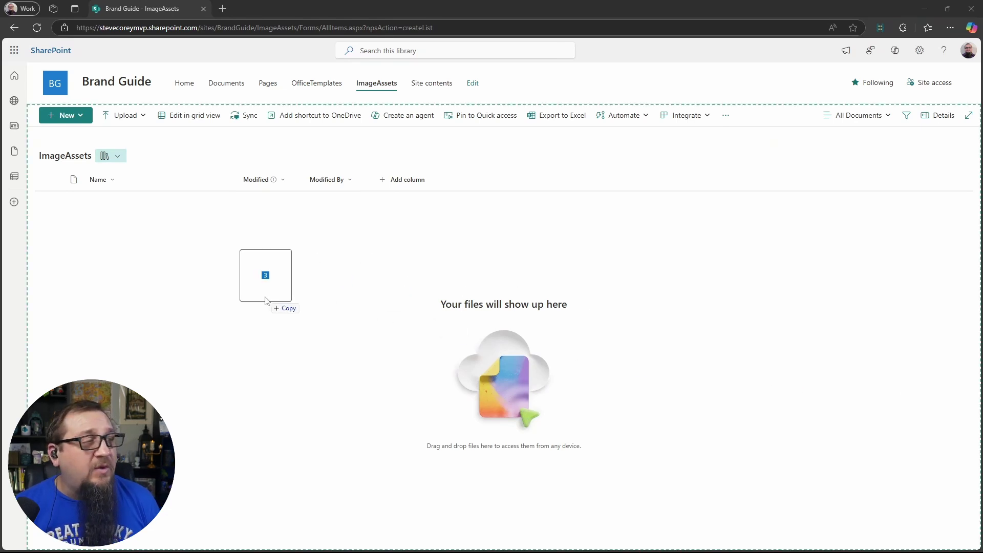
Upload three pexels JPG photos into the empty ImageAssets library.
left_click_drag(620, 338, 268, 299)
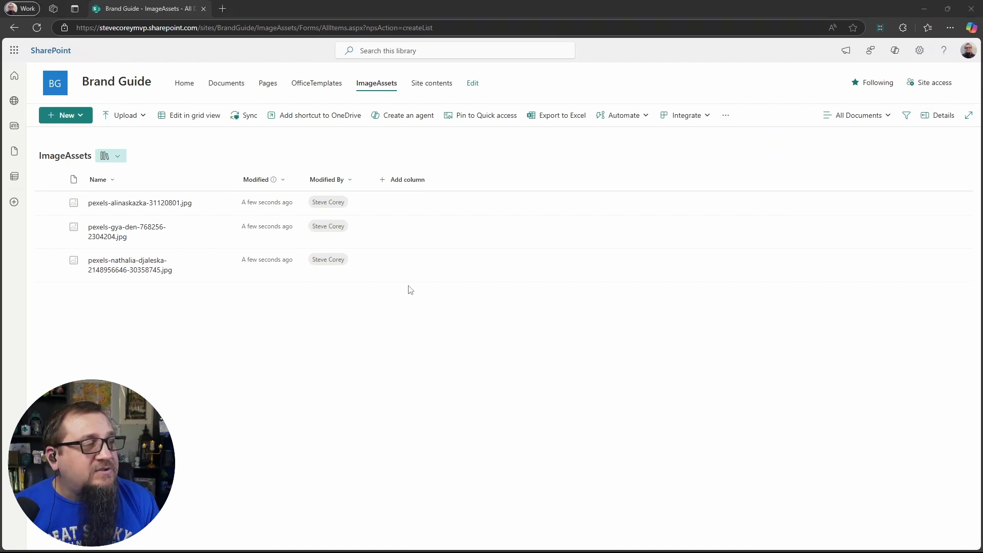
key("alt+Tab")
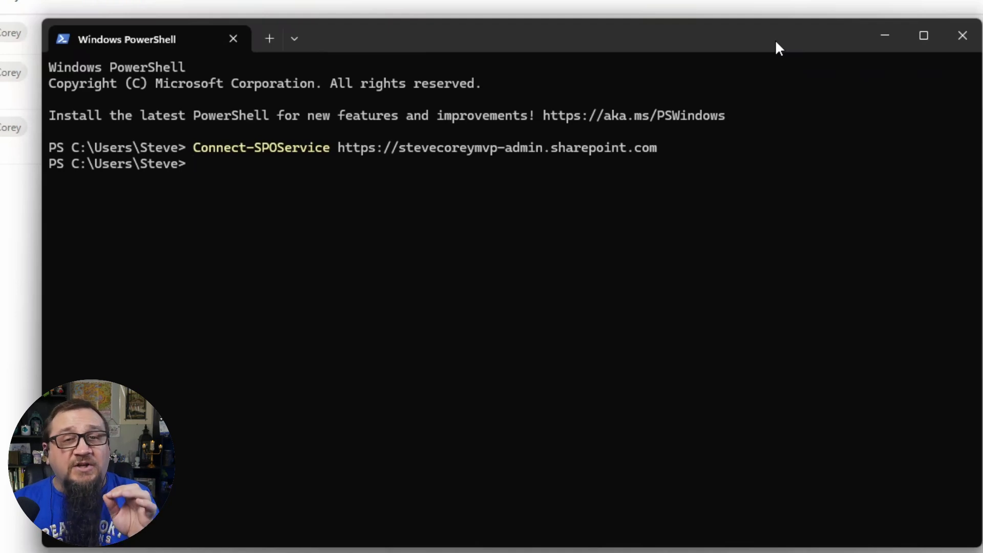
Paste Add-SPOOrgAssetsLibrary for the ImageAssets URL and cycle through the -OrgAssetType values.
type("Add-SPOOrgAssetsLibrary -LibraryUrl https://stevecoreymvp.sharepoint.com/sites/BrandGuide/ImageAssets -OrgAssetType ImageDocumentLibrary")
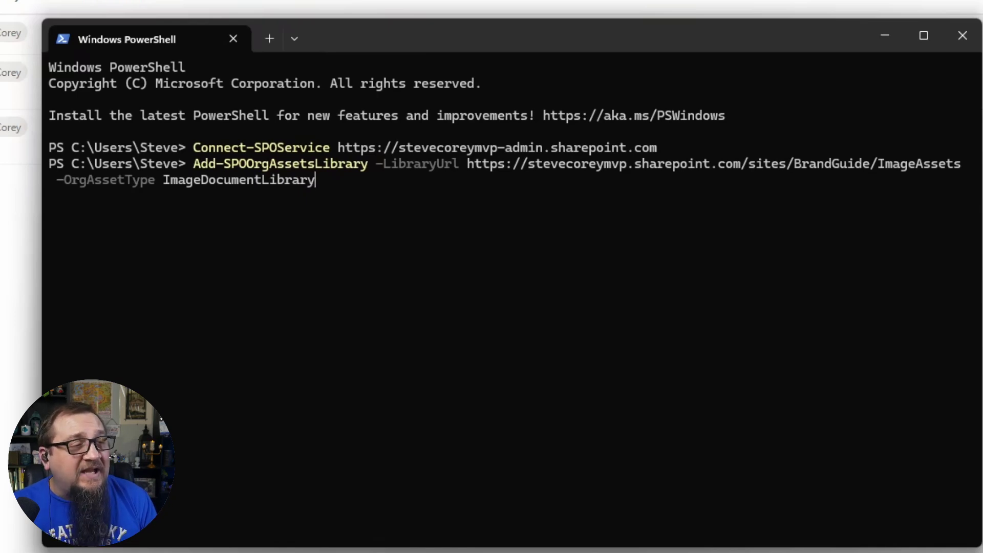
key("BackSpace")
key("BackSpace")
key("BackSpace")
key("BackSpace")
key("BackSpace")
key("BackSpace")
key("BackSpace")
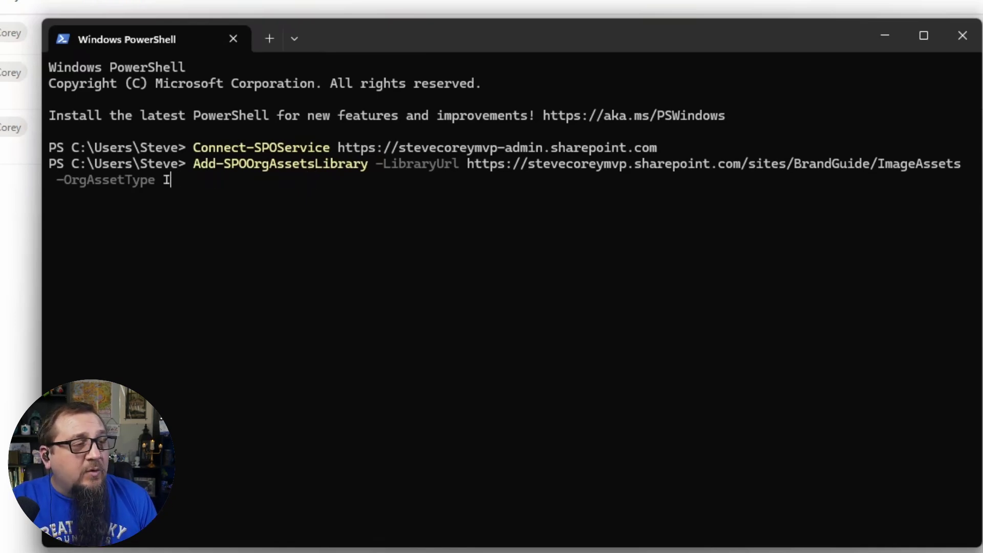
key("BackSpace")
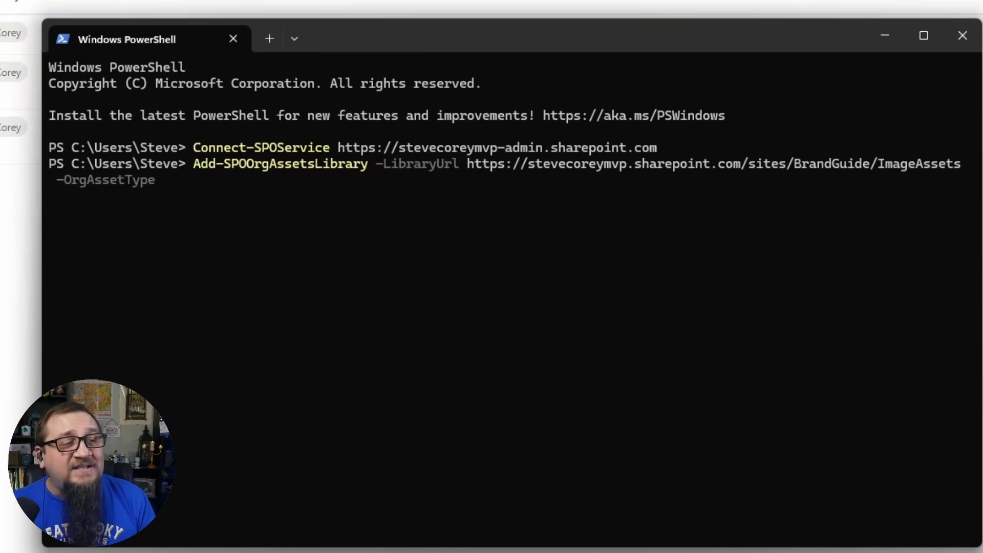
type("BrandKitLibrary")
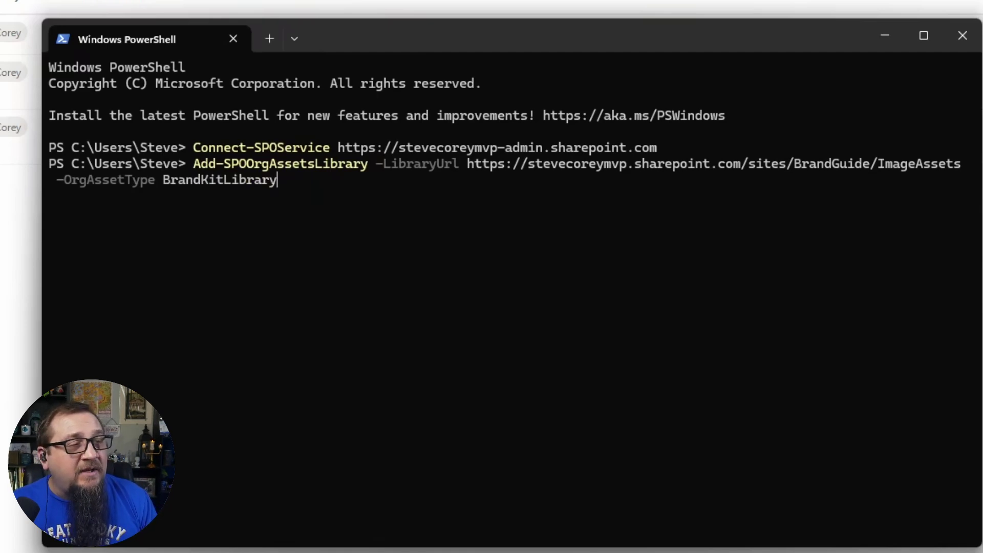
key("Up")
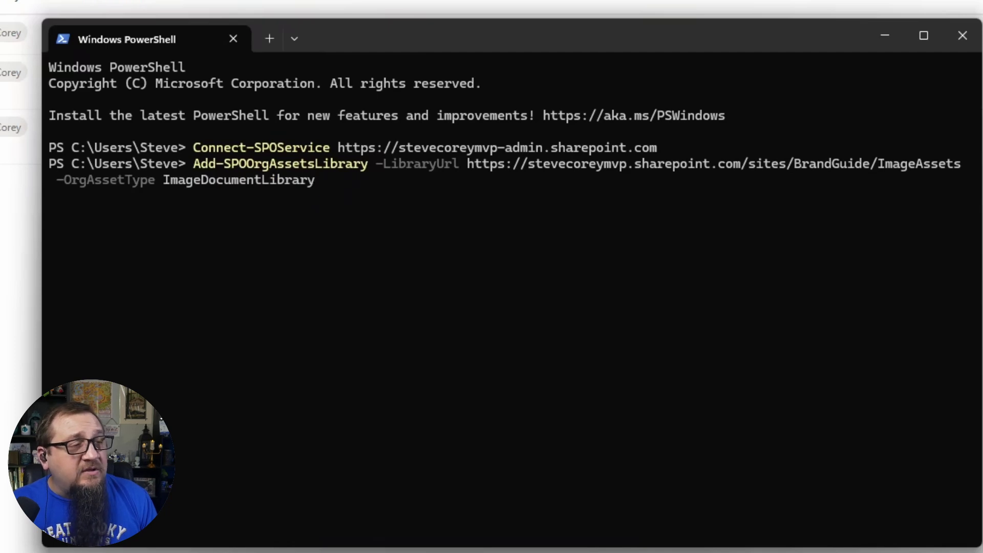
key("Tab")
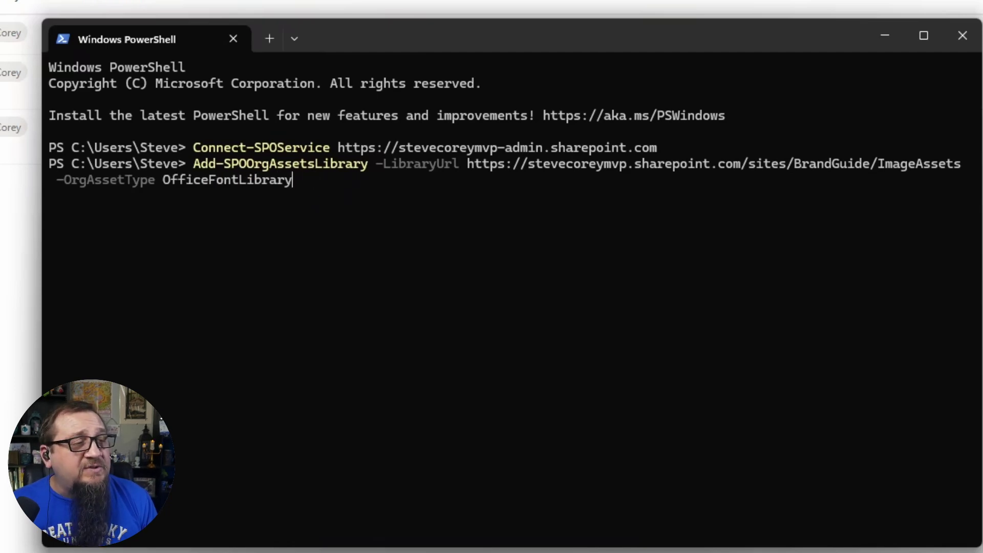
key("Tab")
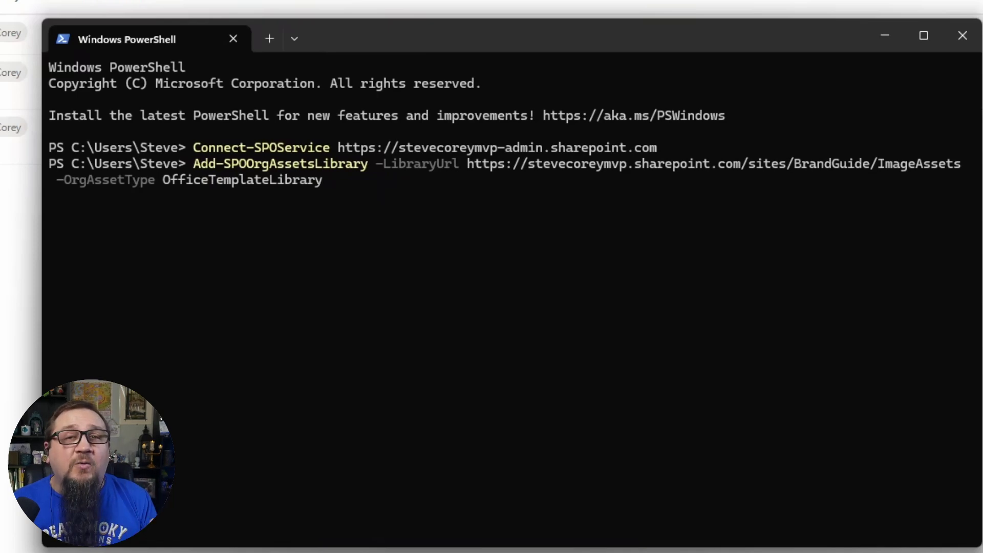
Set the asset type back to ImageDocumentLibrary and add -CopilotSearchable $true.
key("Tab")
key("Tab")
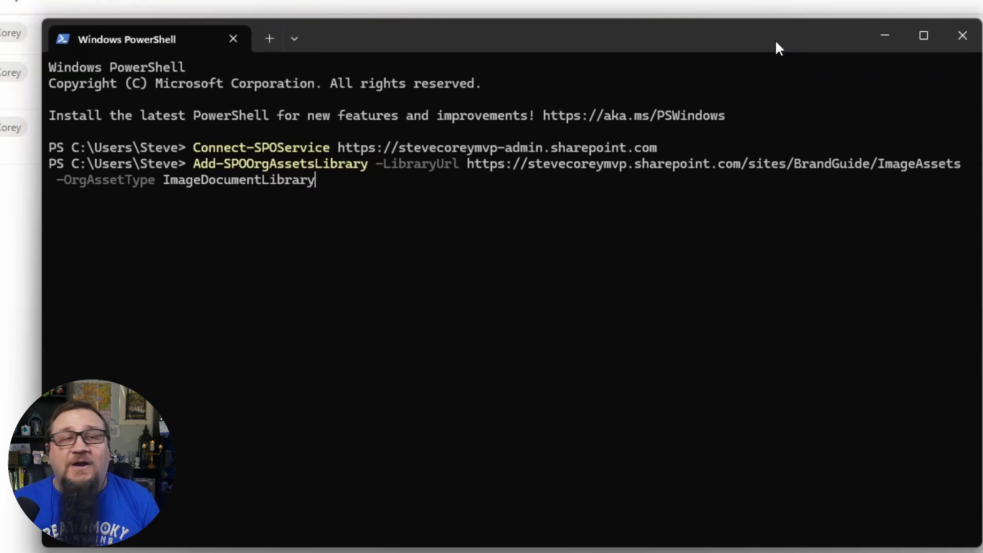
type(" -cop")
key("Tab")
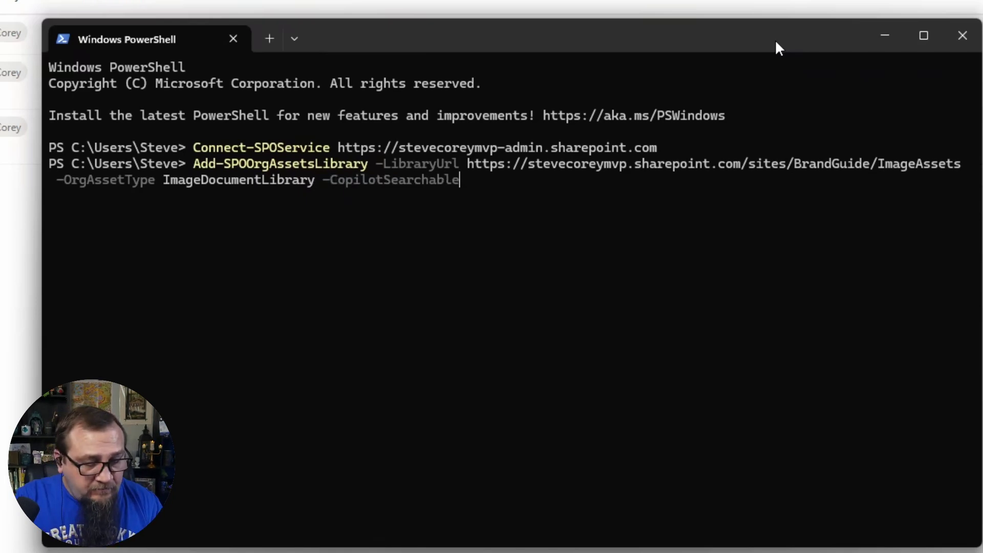
type(" $true")
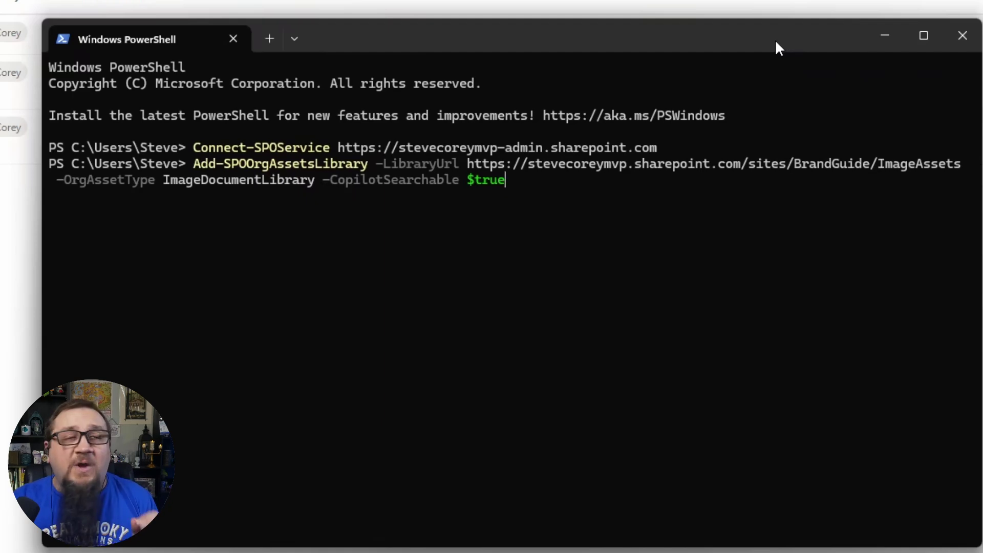
Run Add-SPOOrgAssetsLibrary, confirm with Y, and close PowerShell after it reports success.
key("Return")
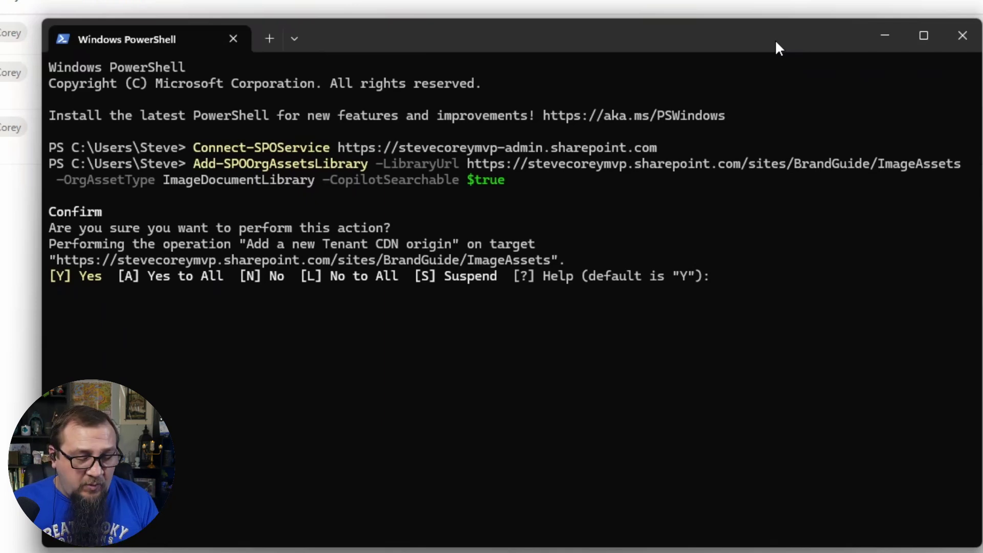
type("y")
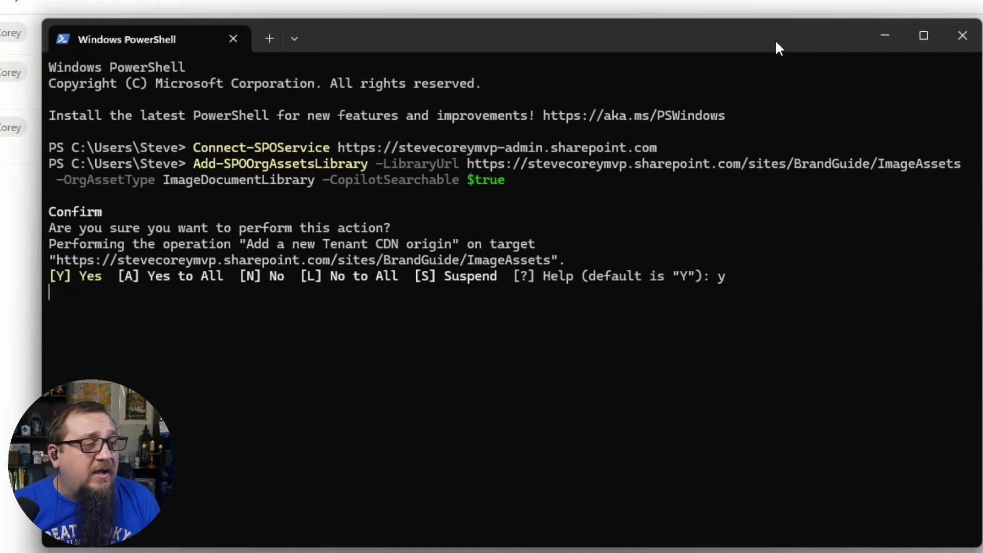
key("Return")
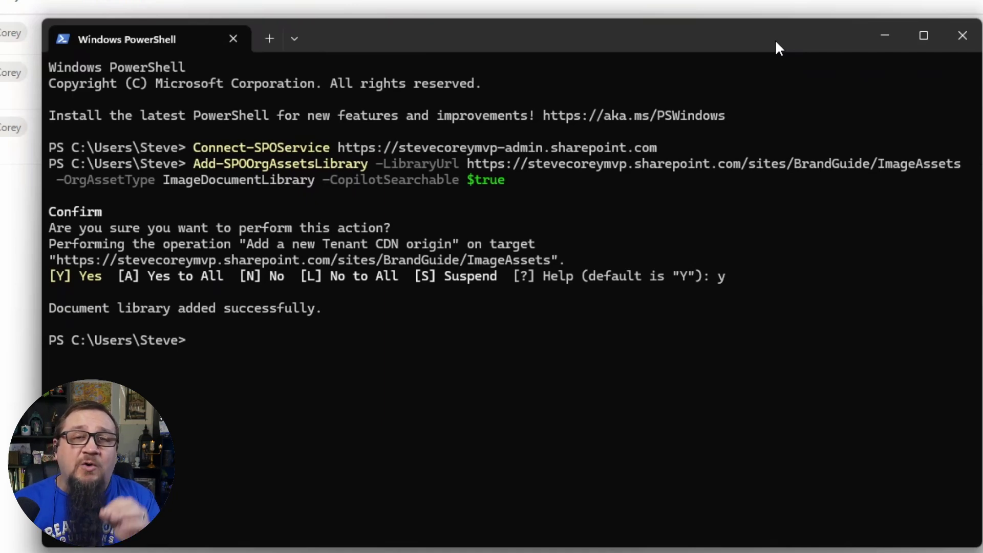
left_click(956, 36)
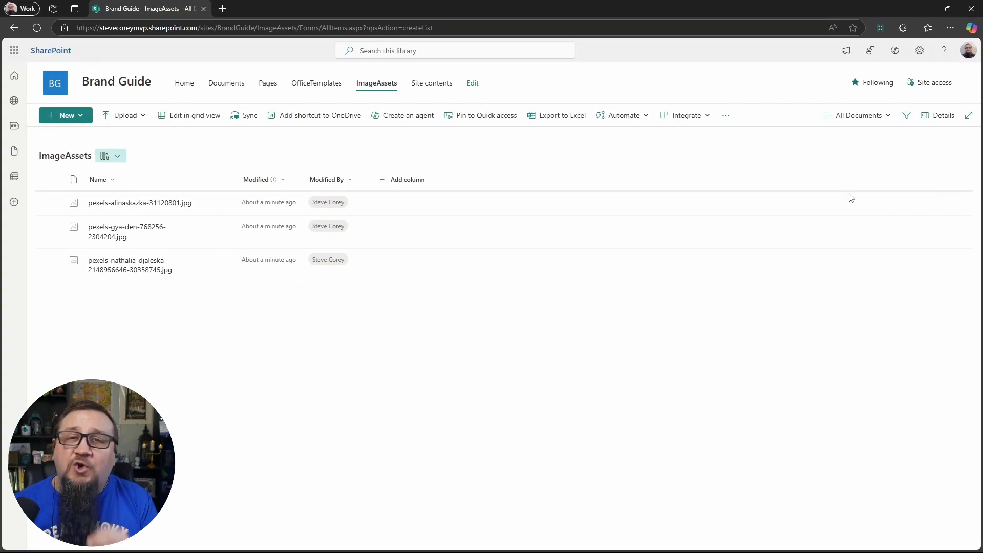
Go to the Brand Guide site's OfficeTemplates library through Site contents.
left_click(919, 50)
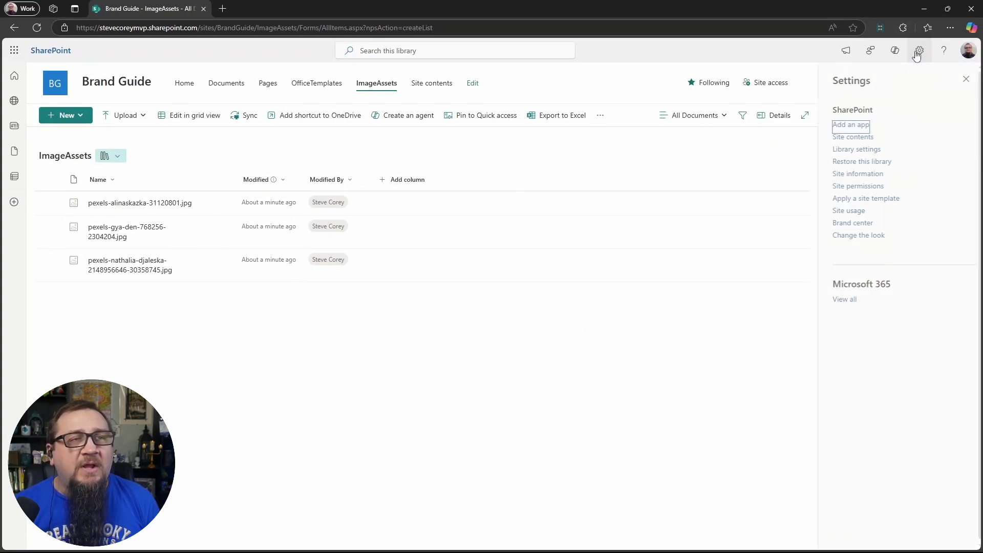
left_click(834, 138)
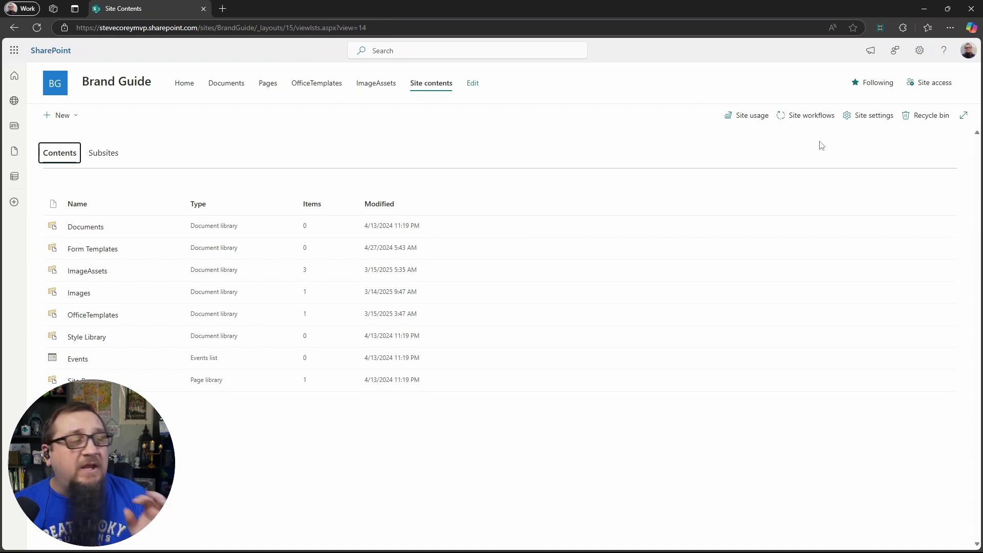
mouse_move(93, 315)
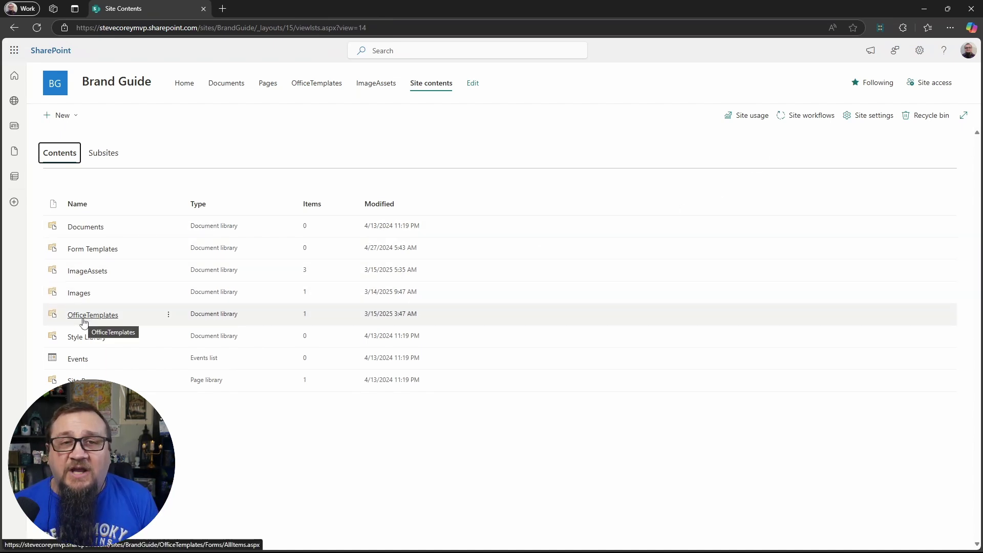
left_click(83, 316)
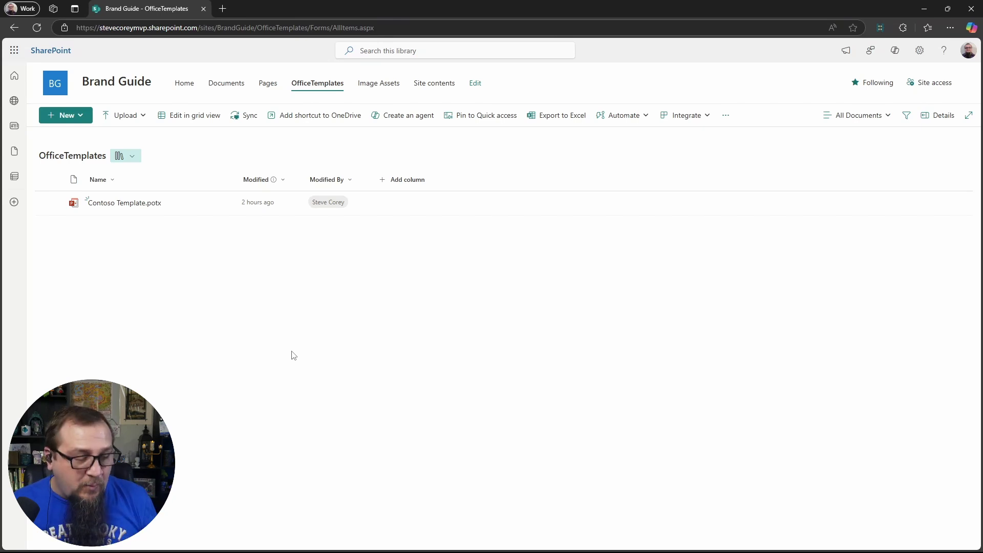
Launch PowerPoint, create a deck from the organization's Contoso Template, then close PowerPoint.
key("super")
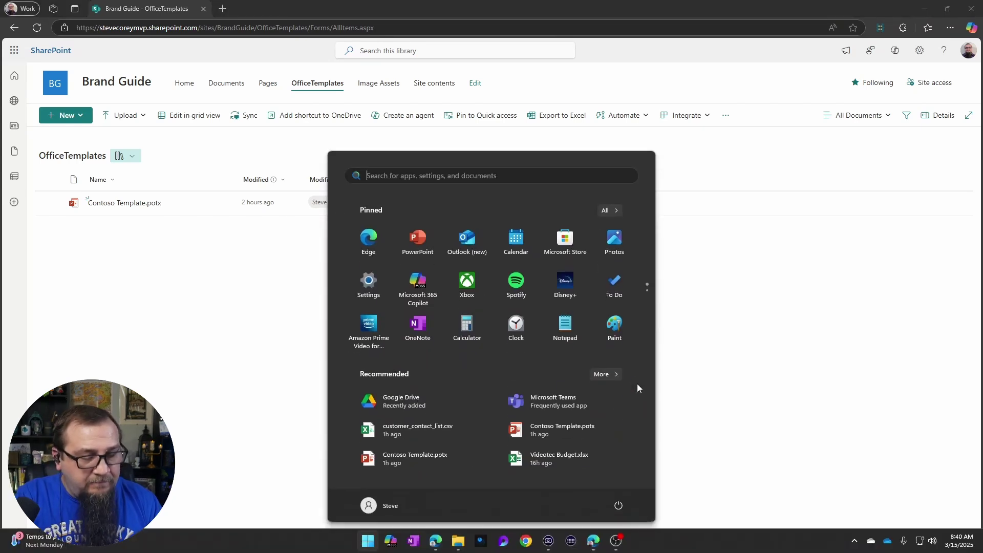
type("po")
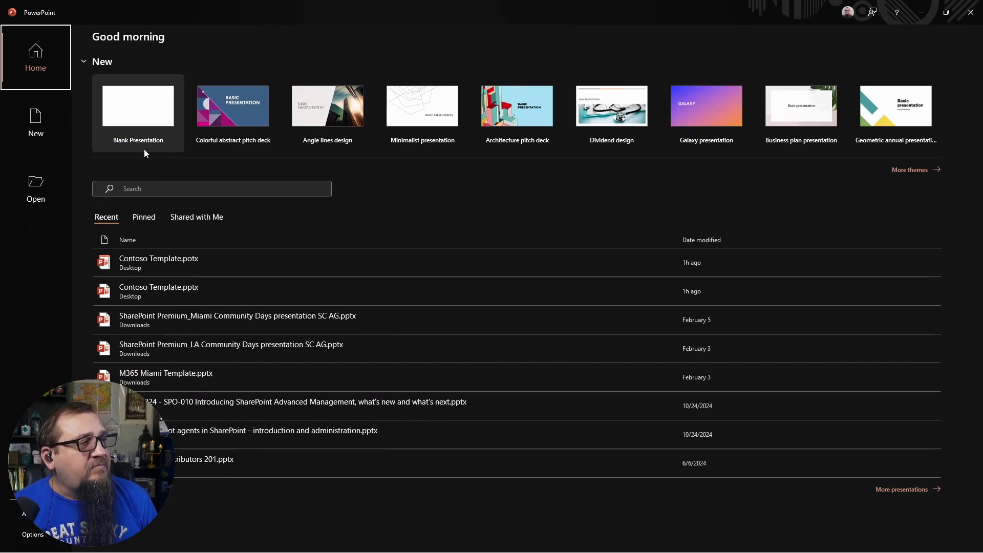
left_click(36, 121)
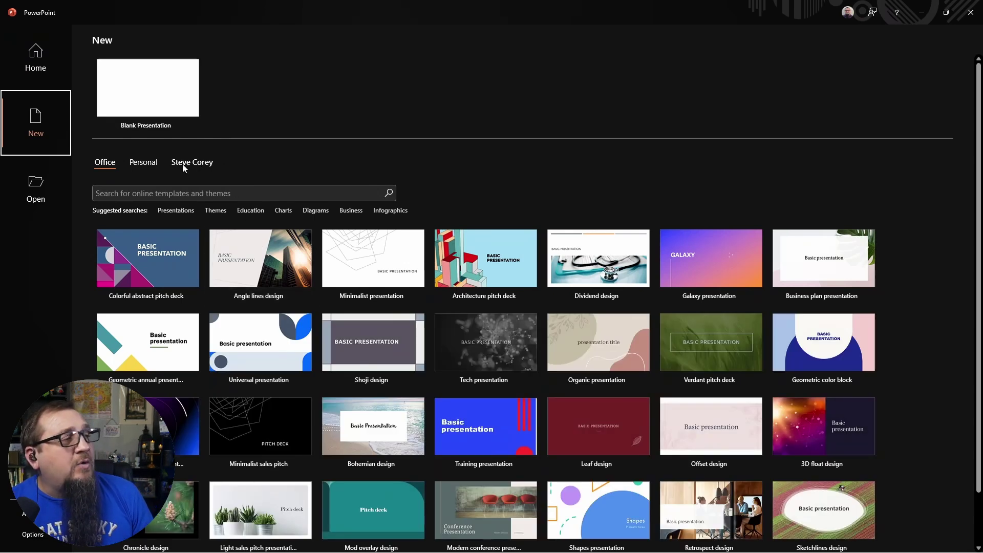
left_click(197, 164)
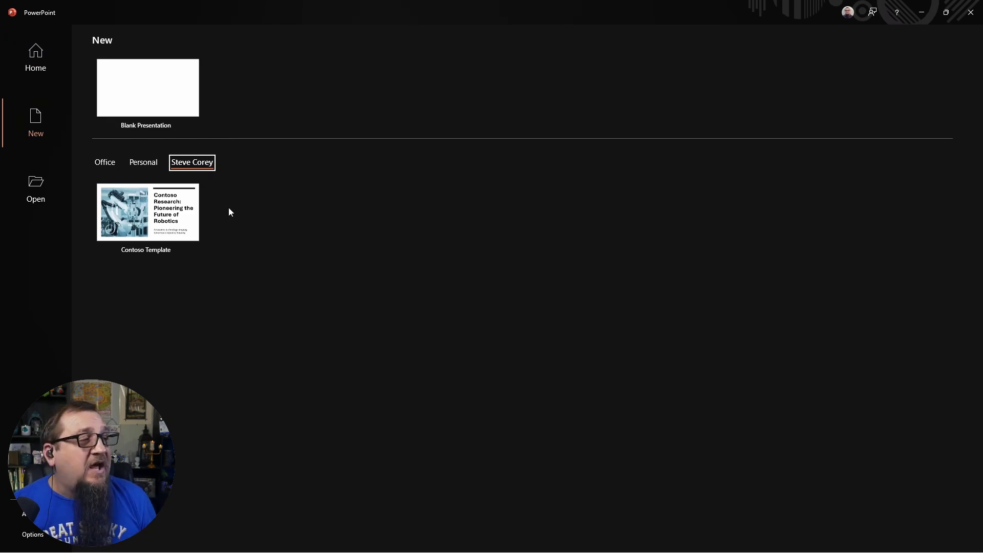
mouse_move(148, 219)
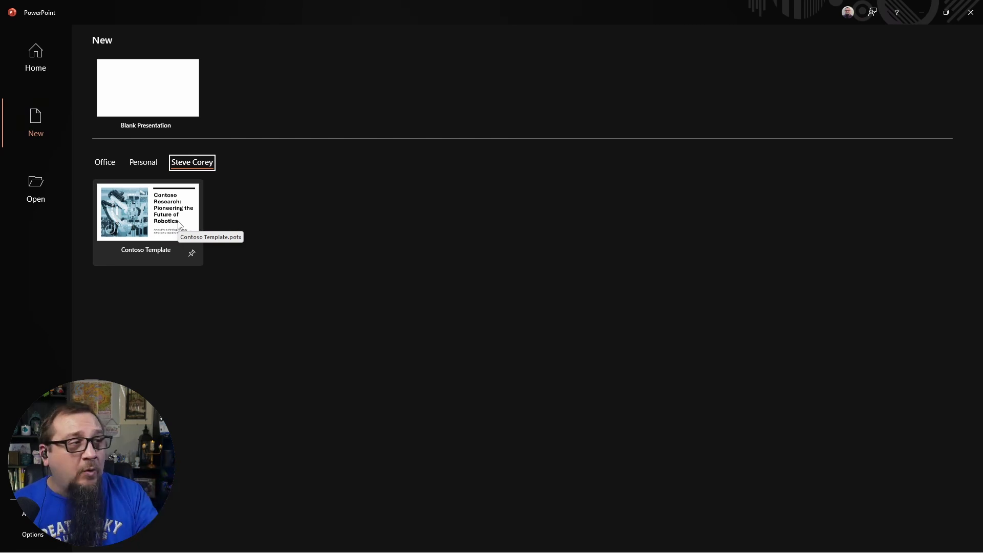
left_click(188, 243)
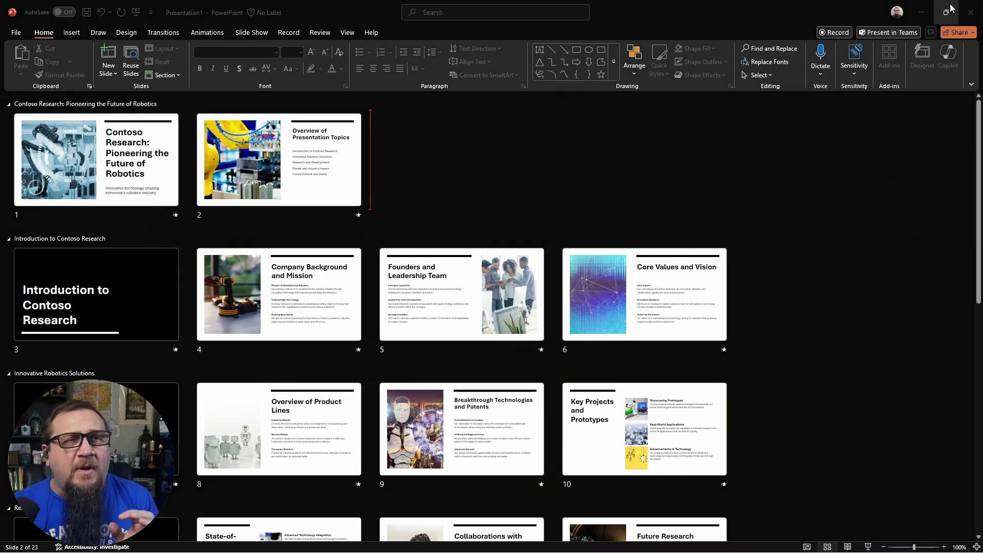
left_click(968, 12)
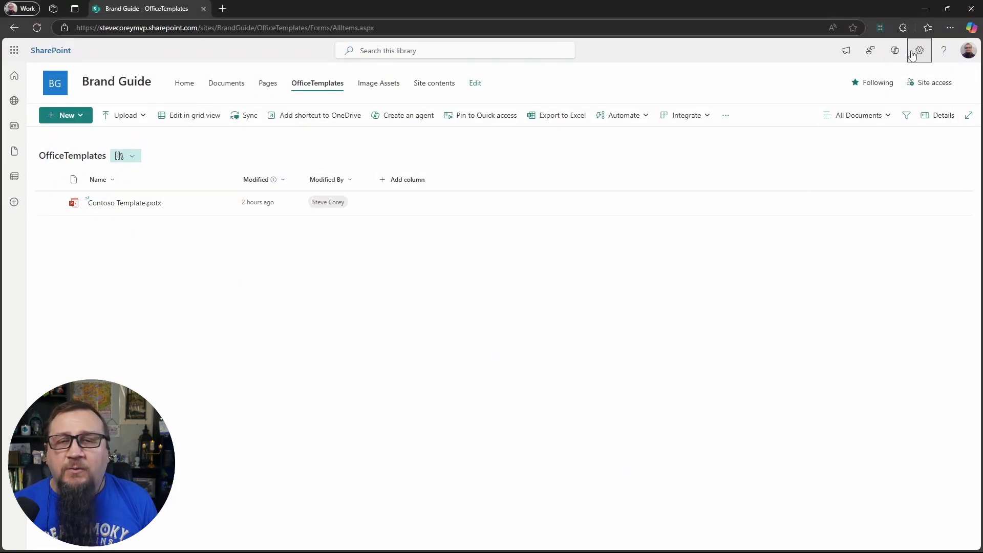
Go to the ImageAssets library through the Brand Guide Site contents.
left_click(919, 50)
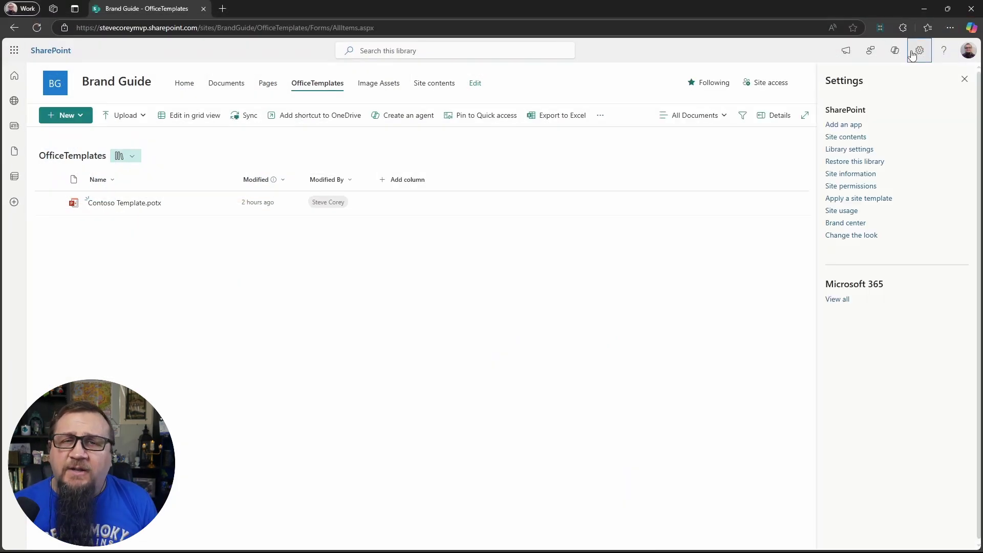
left_click(853, 137)
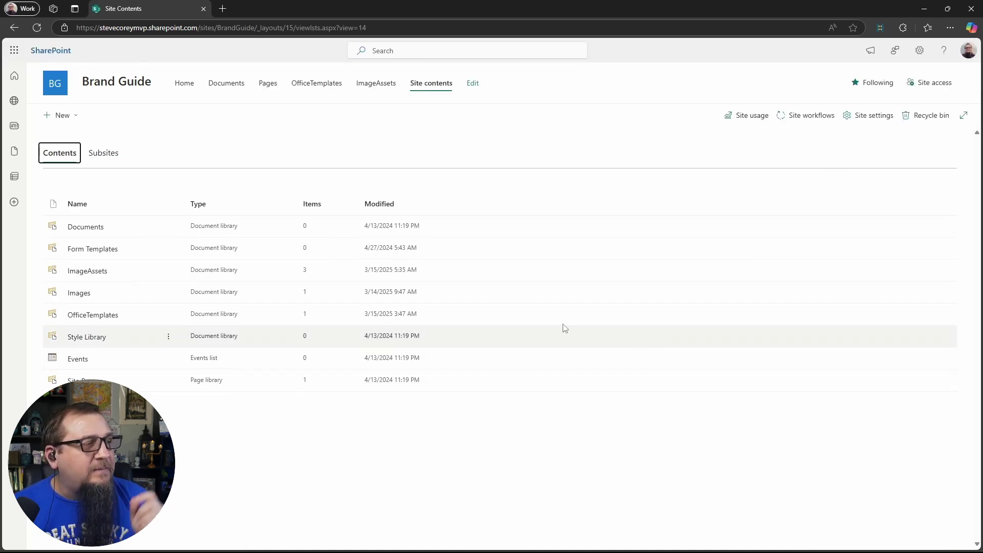
left_click(99, 276)
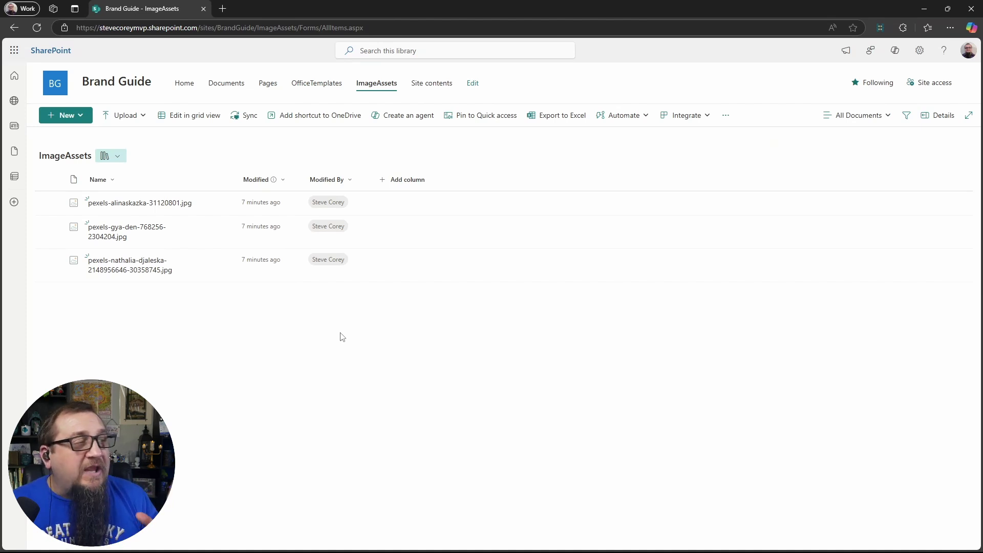
Begin adding a Multiple lines of text column, then cancel it.
left_click(394, 190)
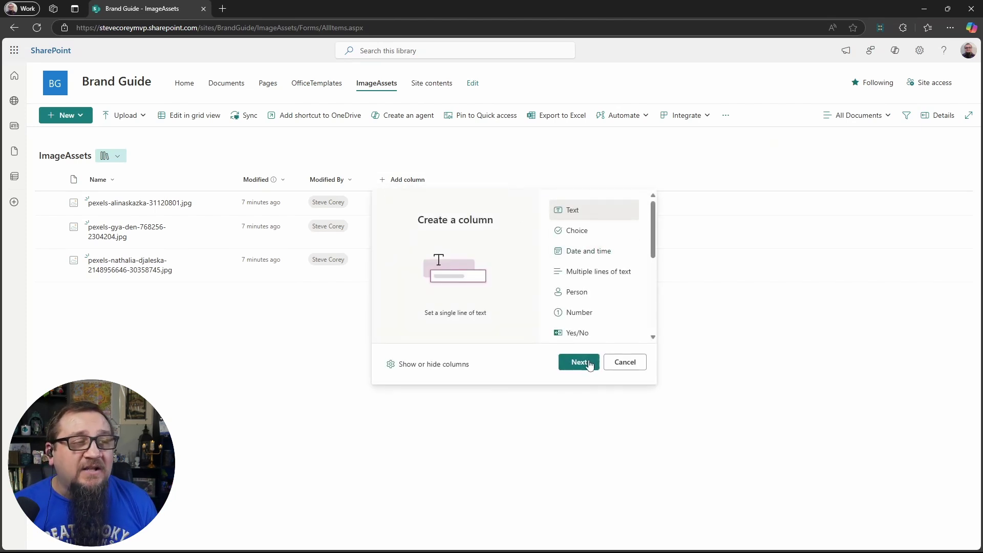
left_click(591, 284)
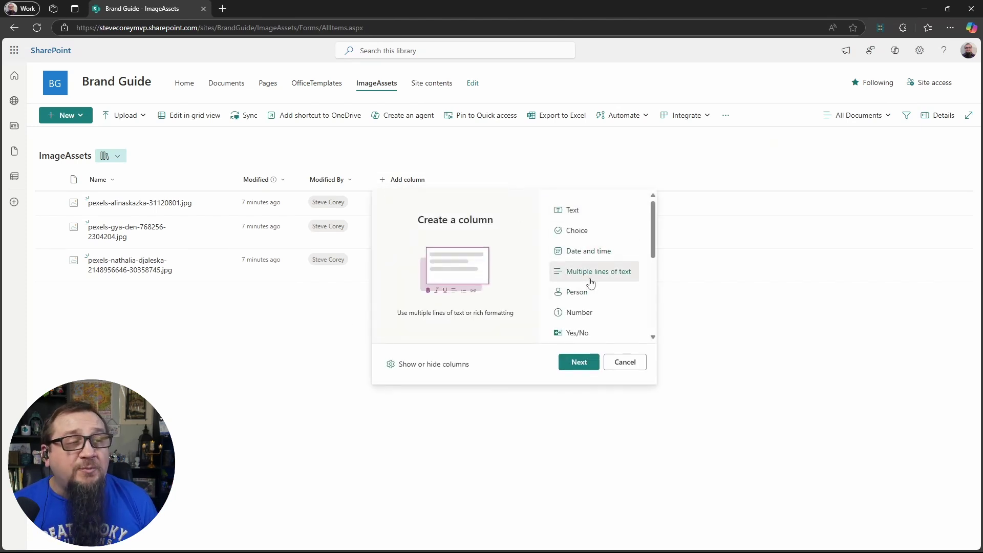
left_click(626, 362)
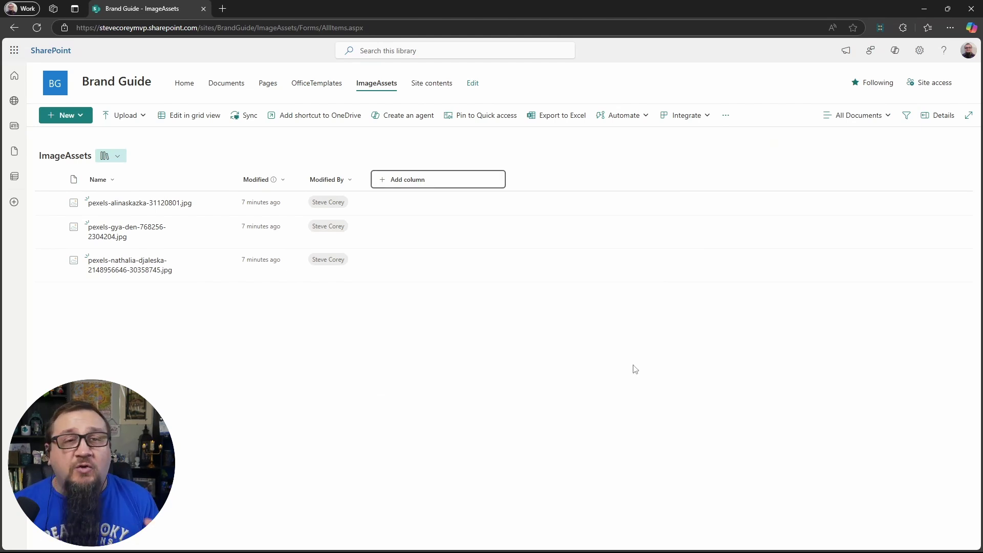